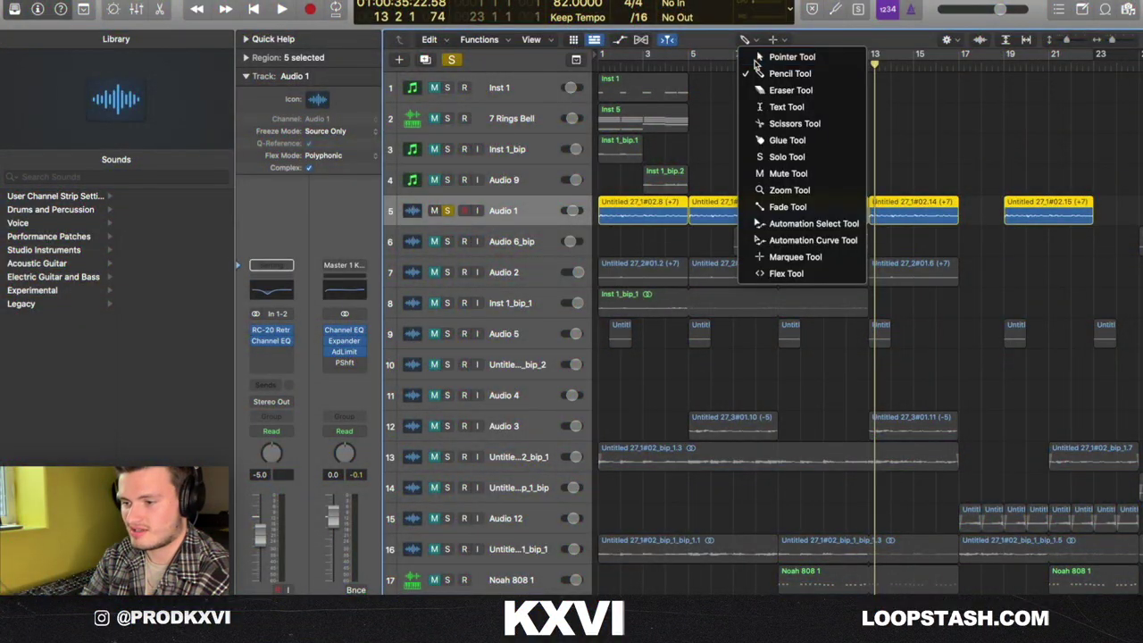
# Step: Open the Inst 5 region on the 7 Rings Bell track in the Piano Roll and play it
pyautogui.click(661, 249)
pyautogui.click(659, 202)
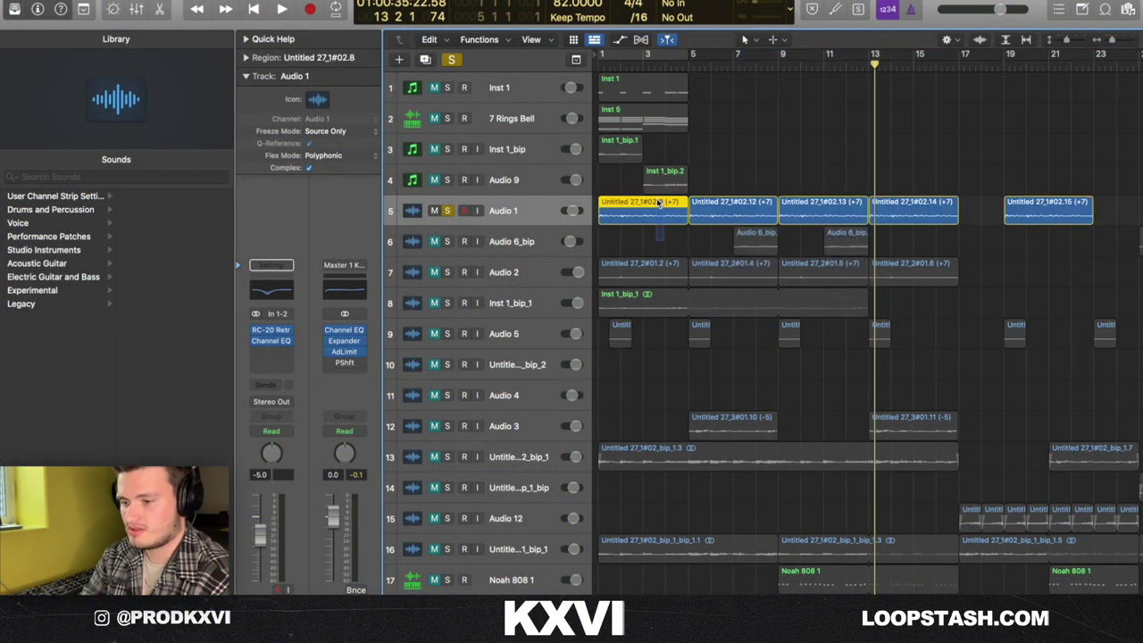
pyautogui.doubleClick(612, 114)
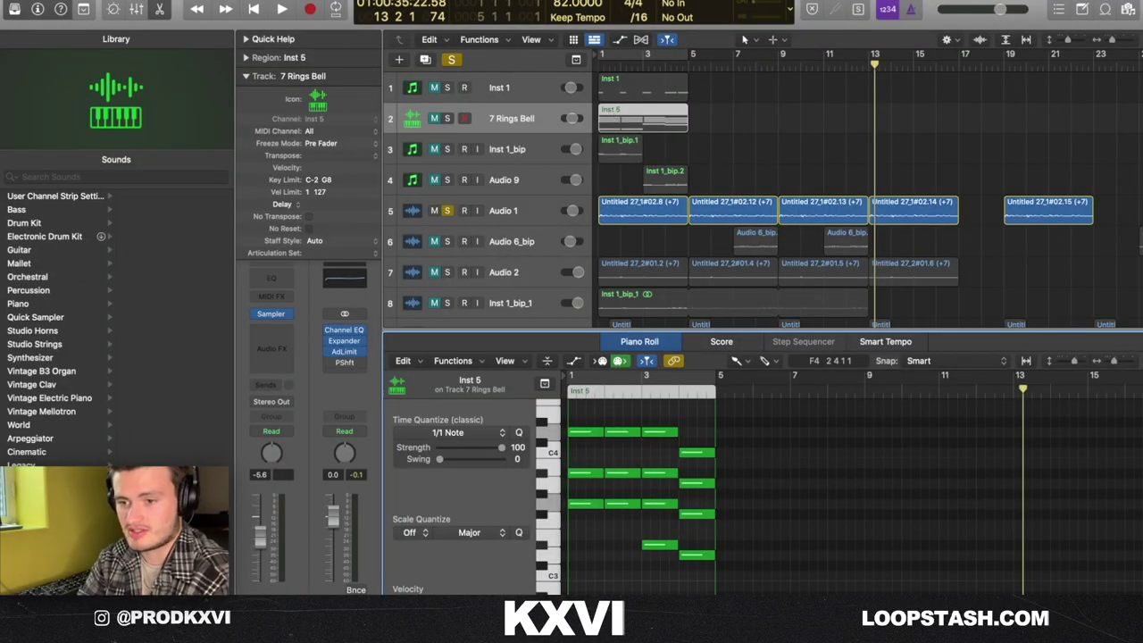
pyautogui.press('ctrl+super+f')
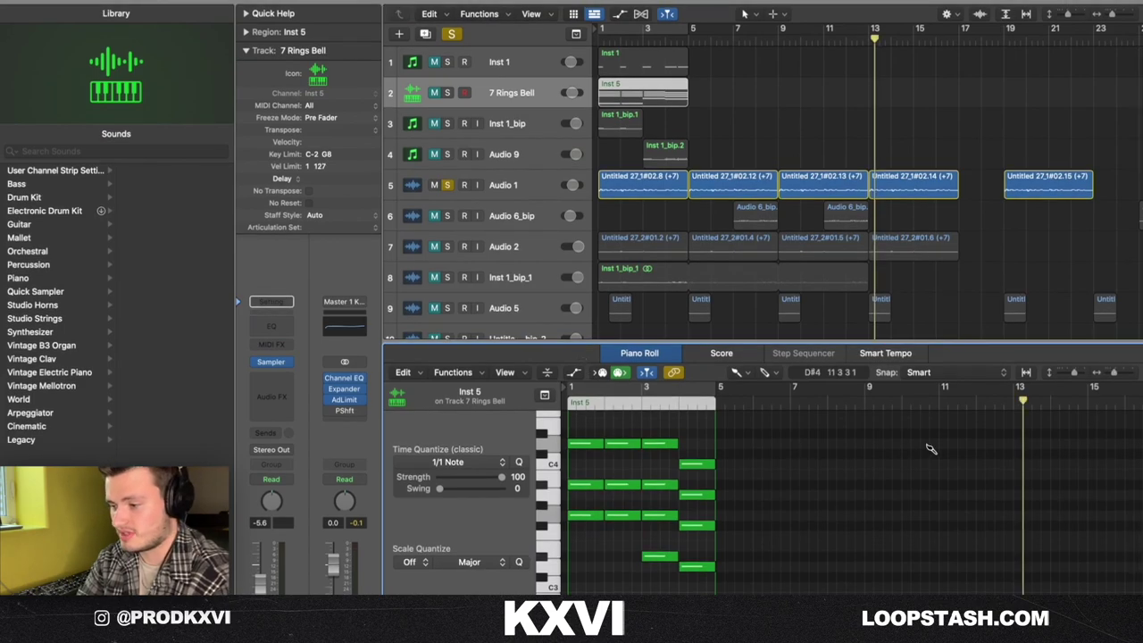
pyautogui.scroll(-2, 654, 460)
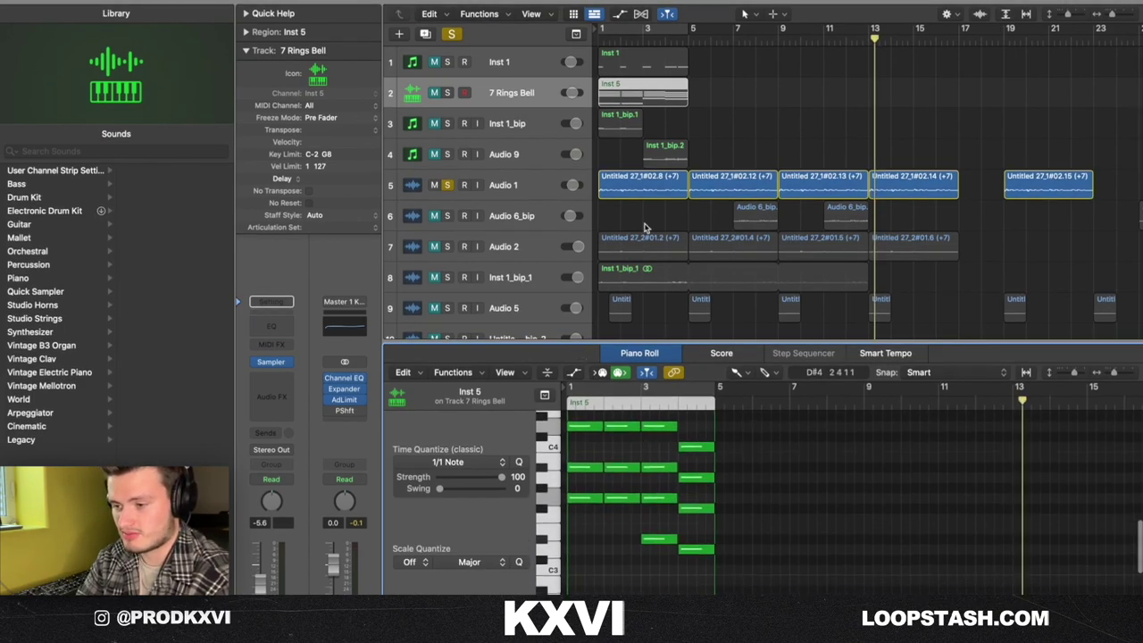
pyautogui.press('space')
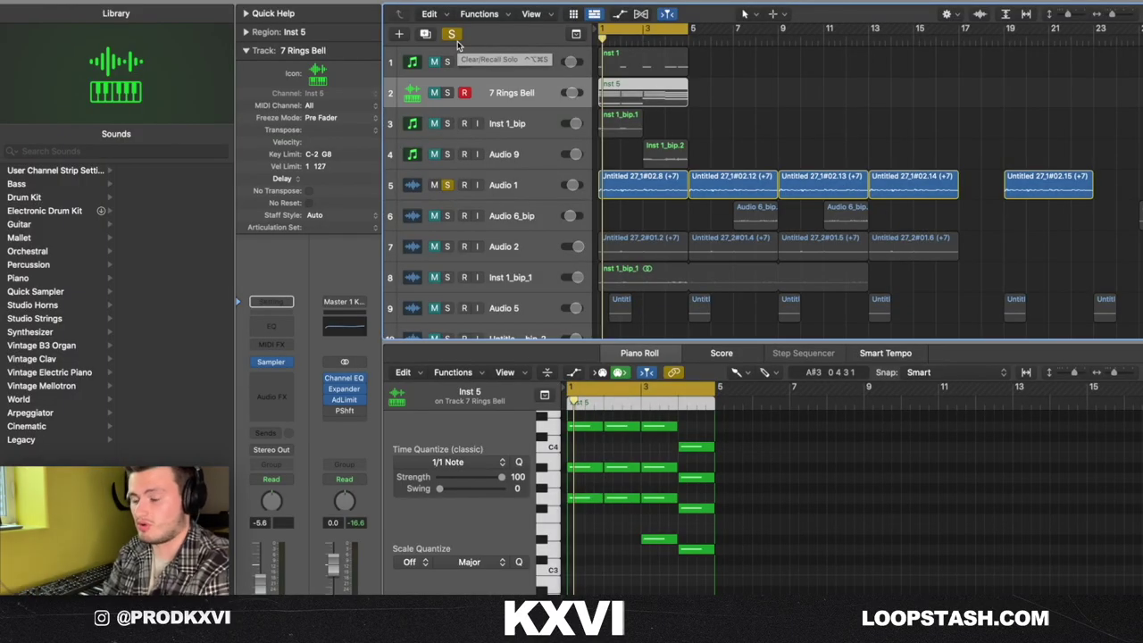
# Step: Examine the RC-20 Retro Color and Channel EQ settings on the Audio 1 track, and close both plug-in windows
pyautogui.click(521, 184)
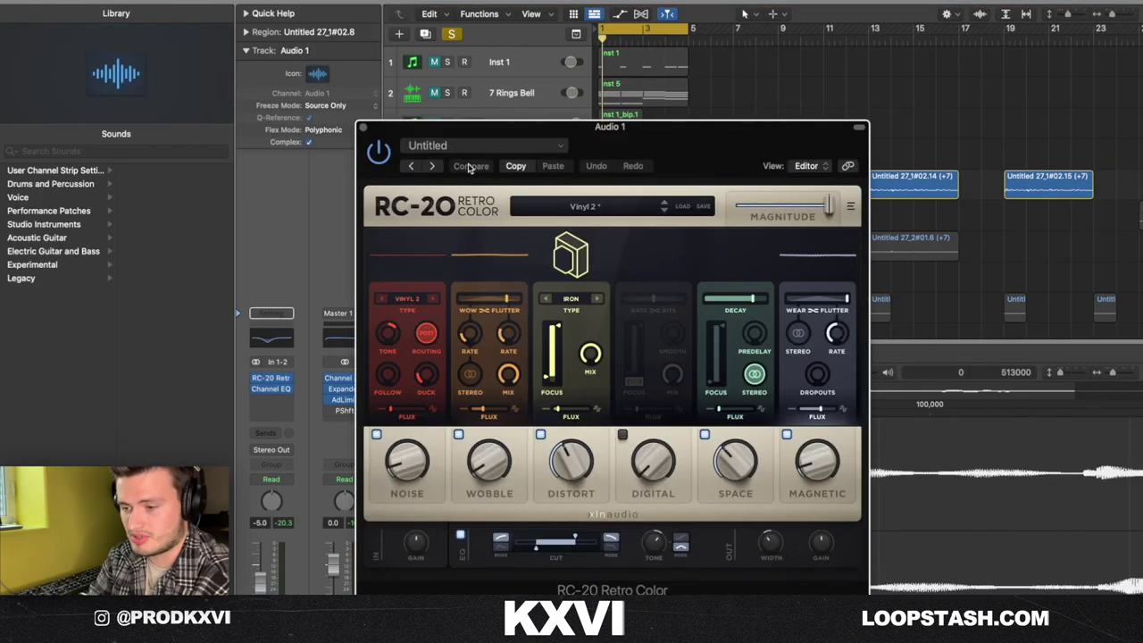
pyautogui.moveTo(617, 151); pyautogui.dragTo(637, 105)
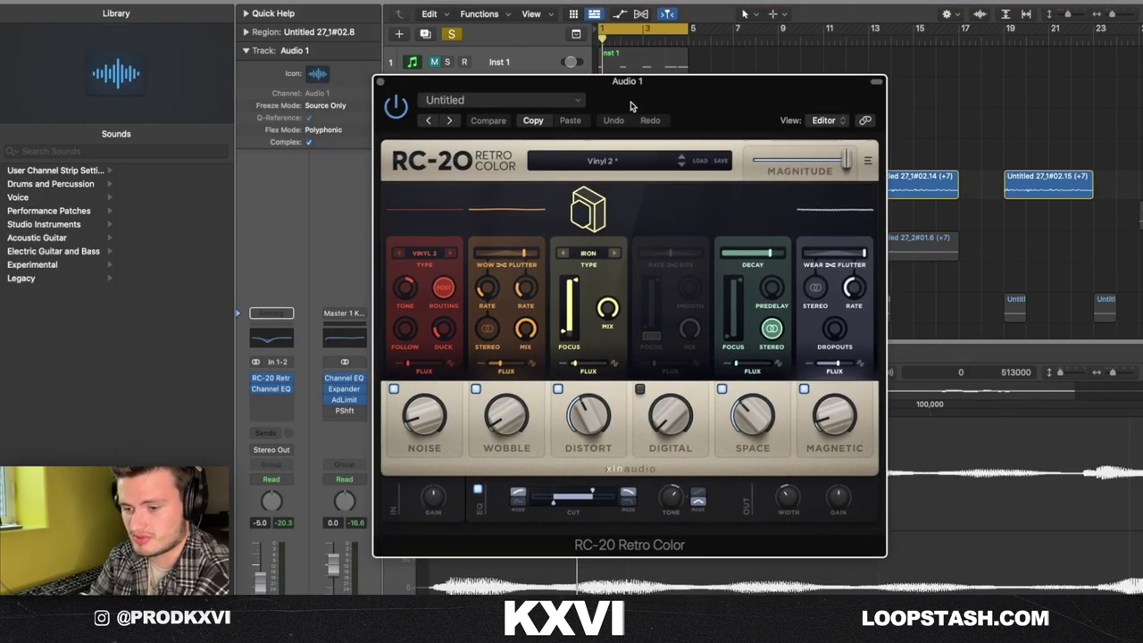
pyautogui.click(271, 390)
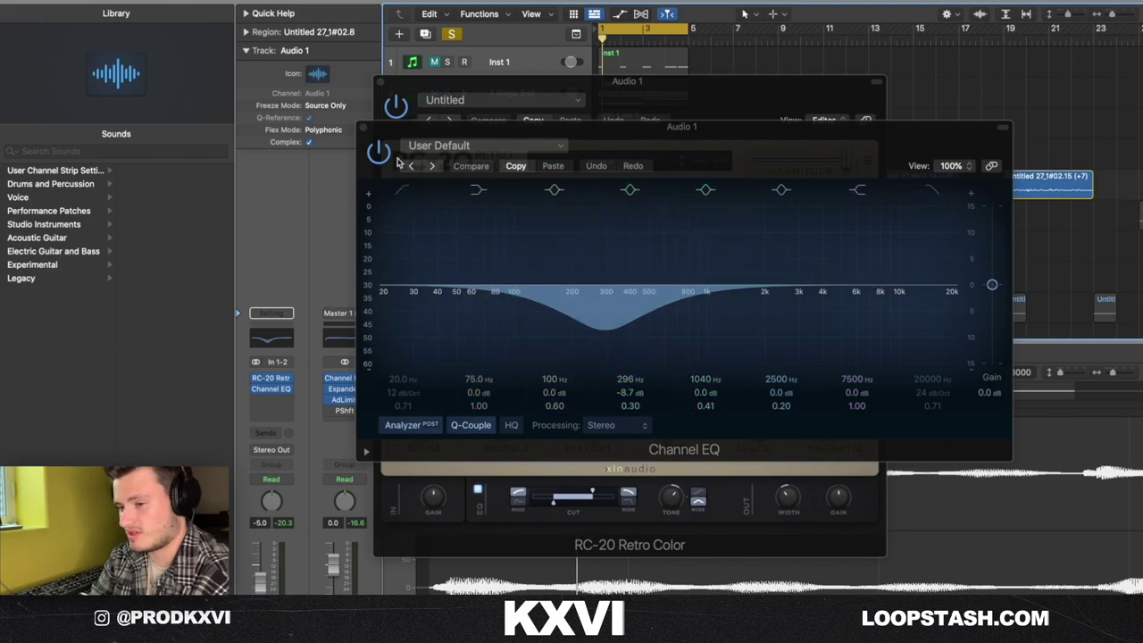
pyautogui.click(363, 127)
pyautogui.click(386, 84)
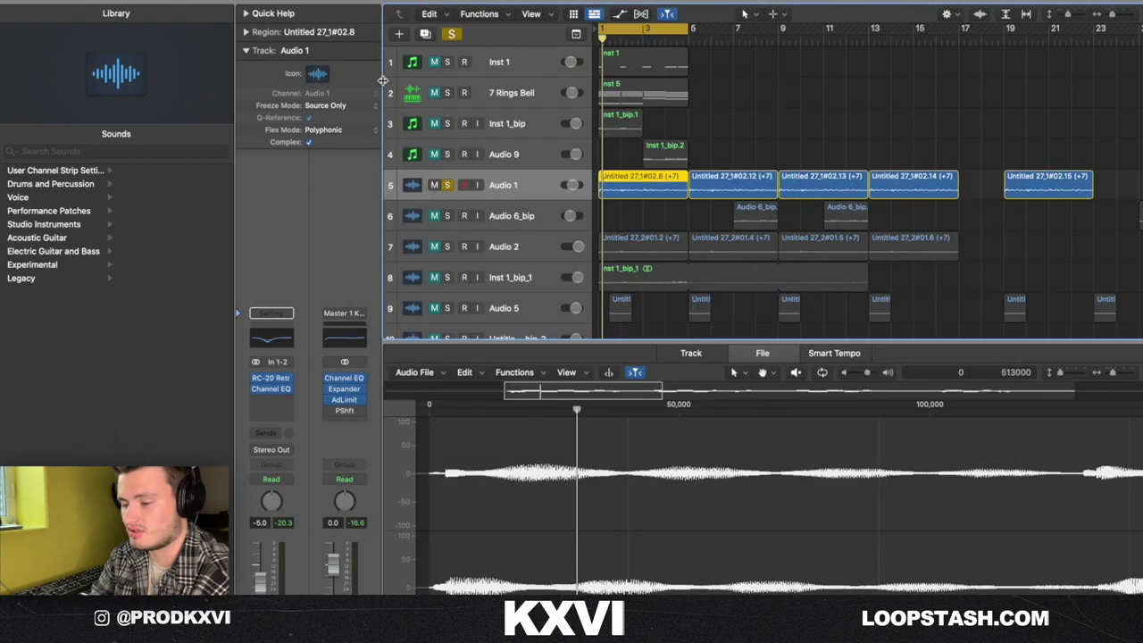
# Step: Switch the solo from Audio 1 to Audio 2 and select the first Audio 2 region
pyautogui.click(445, 185)
pyautogui.click(448, 246)
pyautogui.click(612, 246)
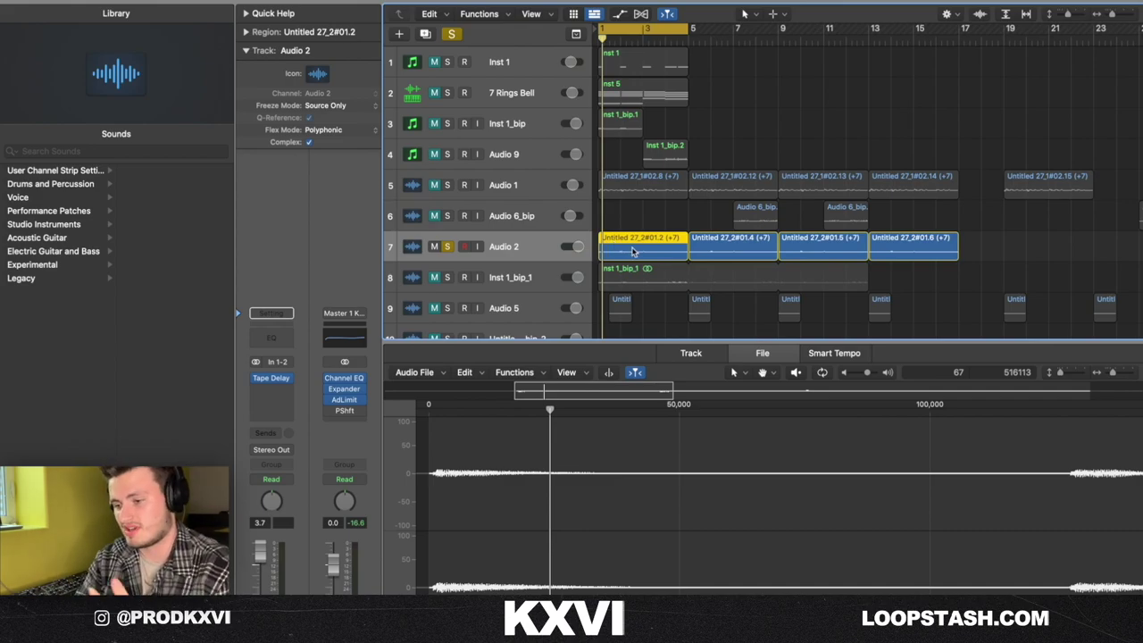
# Step: Examine the Tape Delay settings on the Audio 2 track and close the plug-in window
pyautogui.scroll(-1, 639, 248)
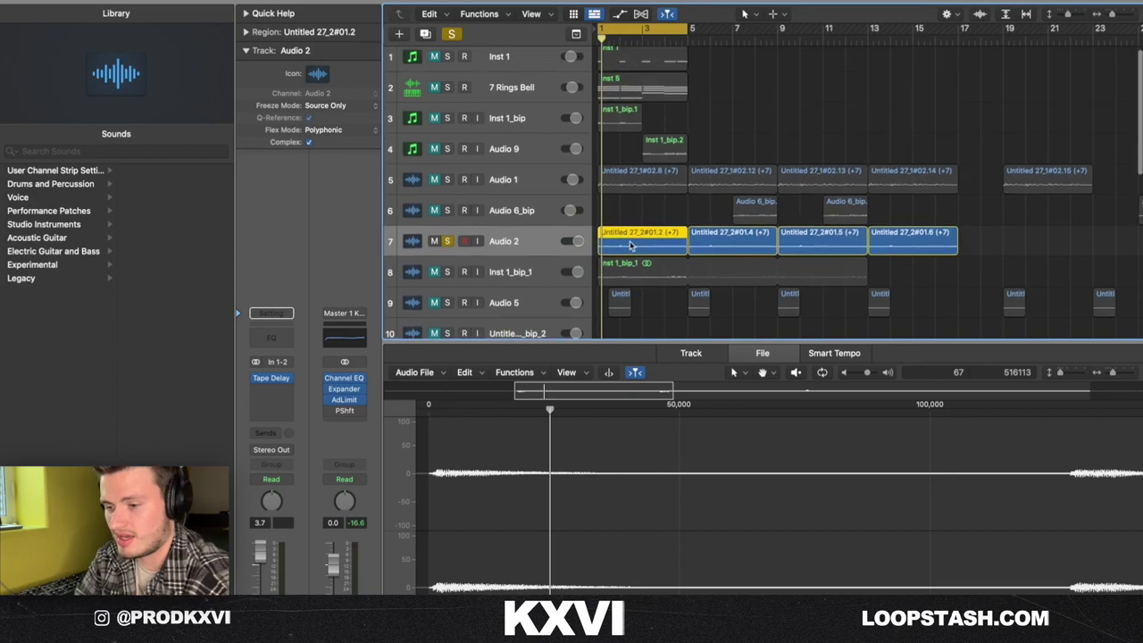
pyautogui.click(278, 381)
pyautogui.click(576, 246)
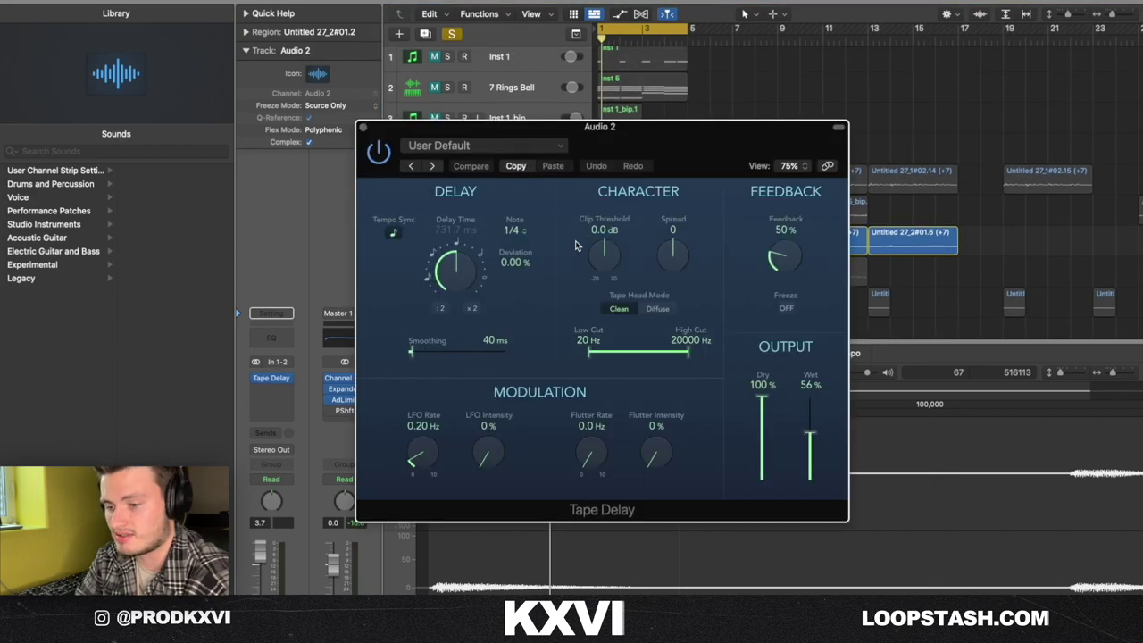
pyautogui.click(364, 128)
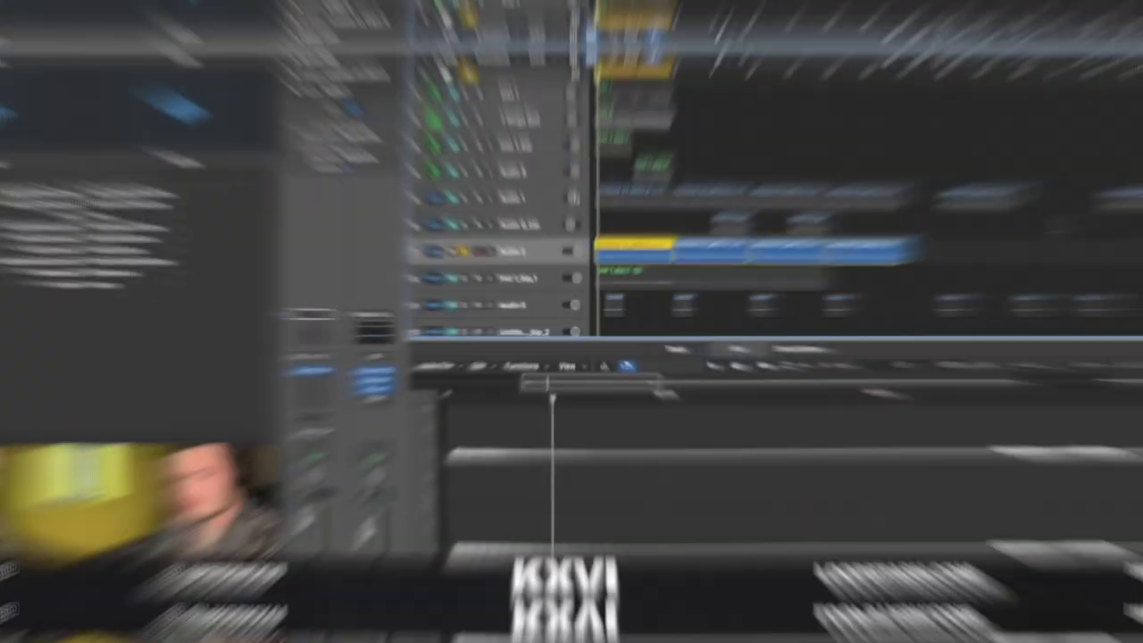
# Step: Play the soloed Audio 2 regions and enlarge the tracks to examine their waveforms
pyautogui.press('space')
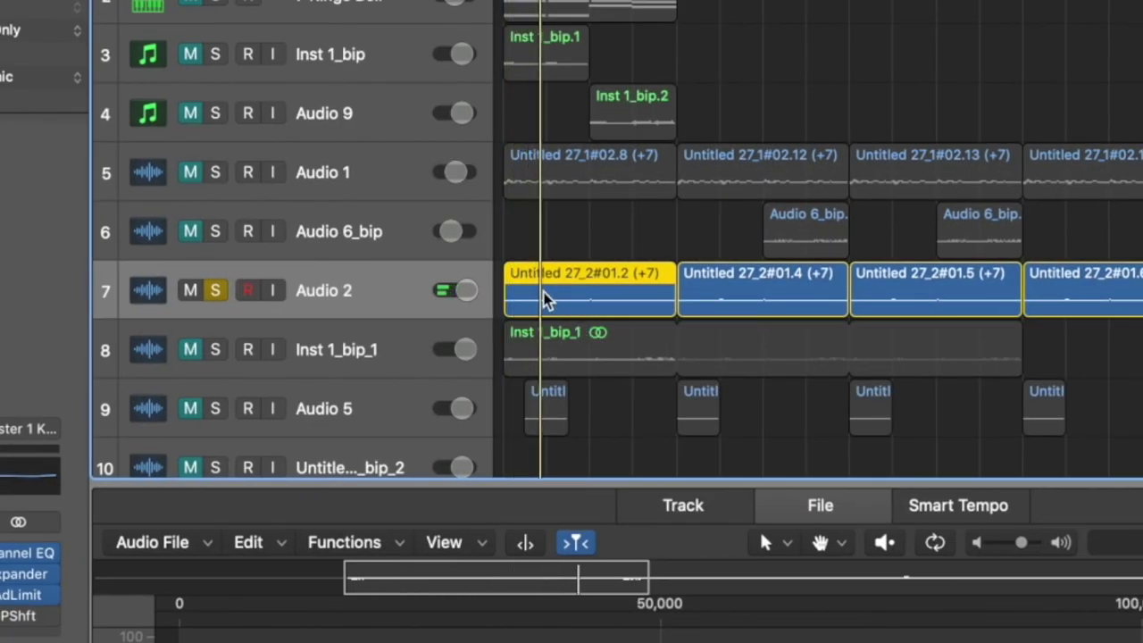
pyautogui.hscroll(2, 502, 293)
pyautogui.hscroll(-2, 501, 287)
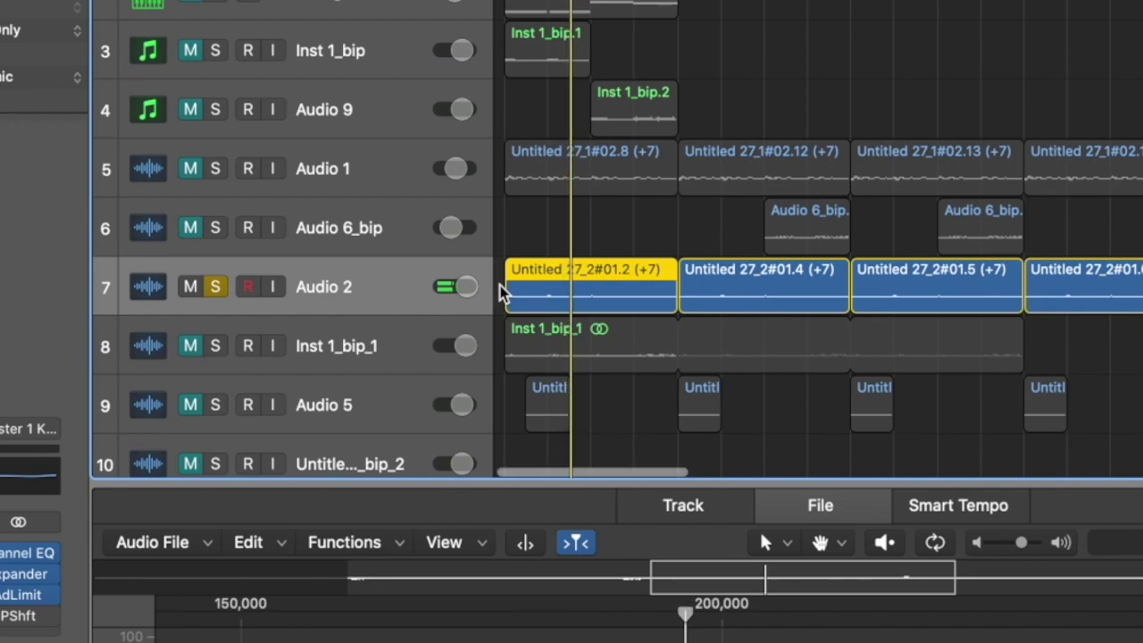
pyautogui.scroll(4, 501, 287)
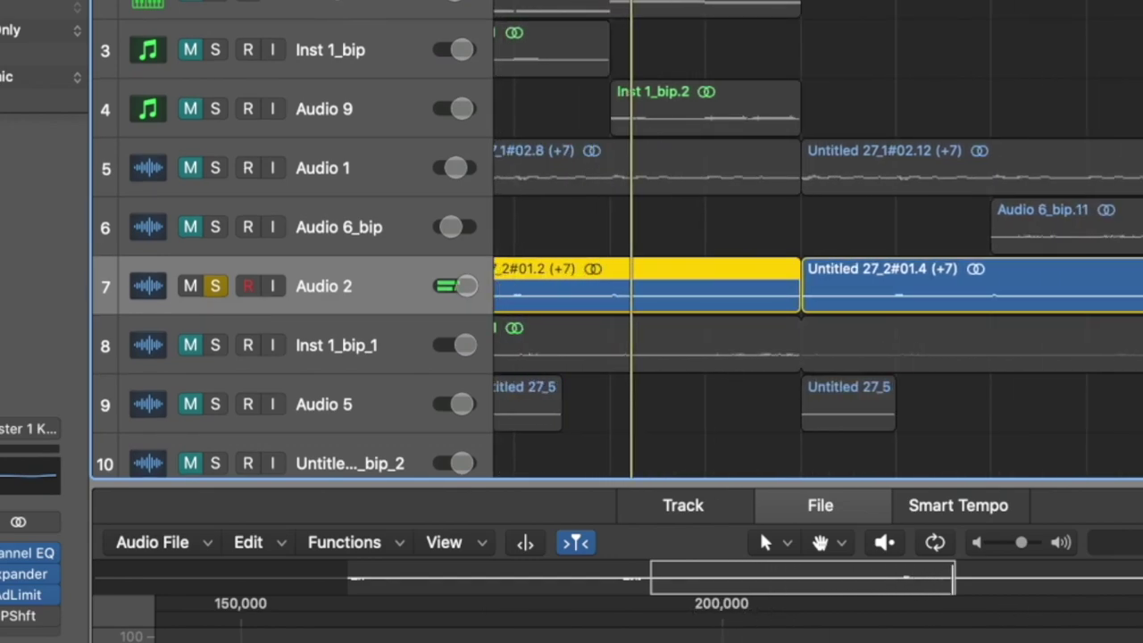
pyautogui.press('super+Down')
pyautogui.press('super+Down')
pyautogui.press('super+Down')
pyautogui.press('super+Down')
pyautogui.hscroll(-2, 974, 197)
pyautogui.scroll(-2, 977, 191)
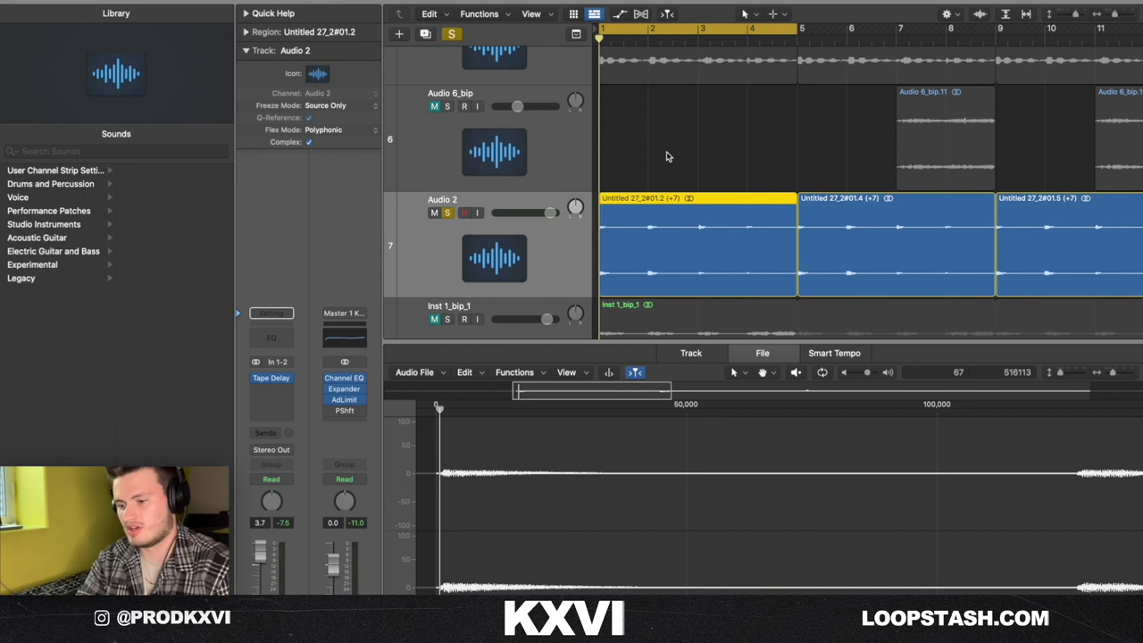
# Step: Examine the Inst 5 chord notes in the Piano Roll and the first Audio 3 region starting at bar 5
pyautogui.scroll(-1, 643, 178)
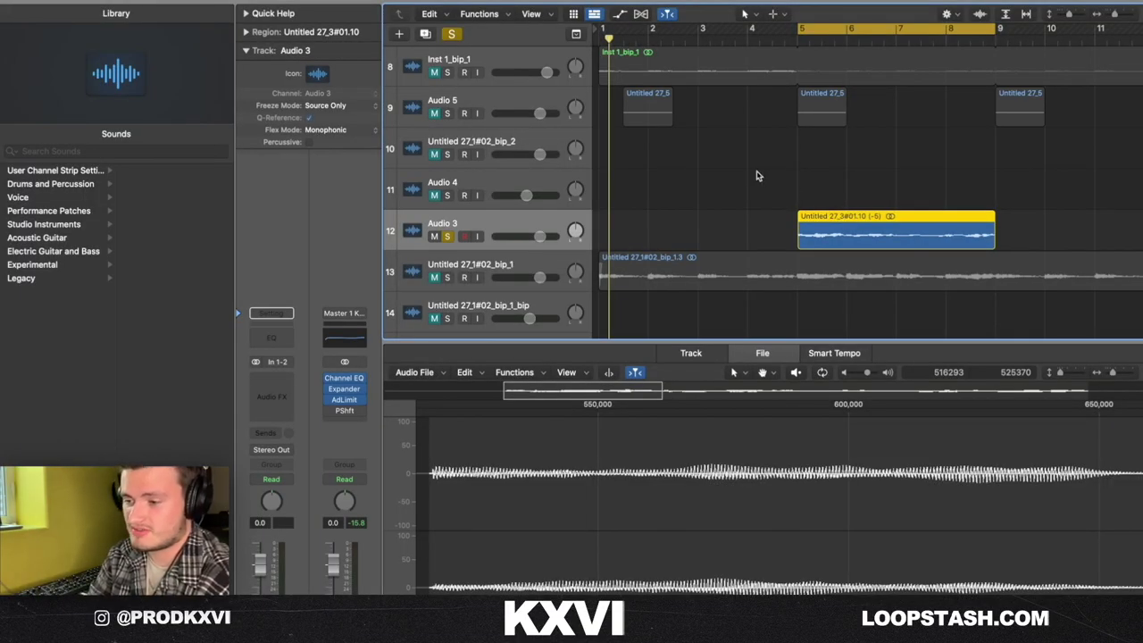
pyautogui.scroll(5, 756, 176)
pyautogui.click(668, 110)
pyautogui.scroll(3, 694, 418)
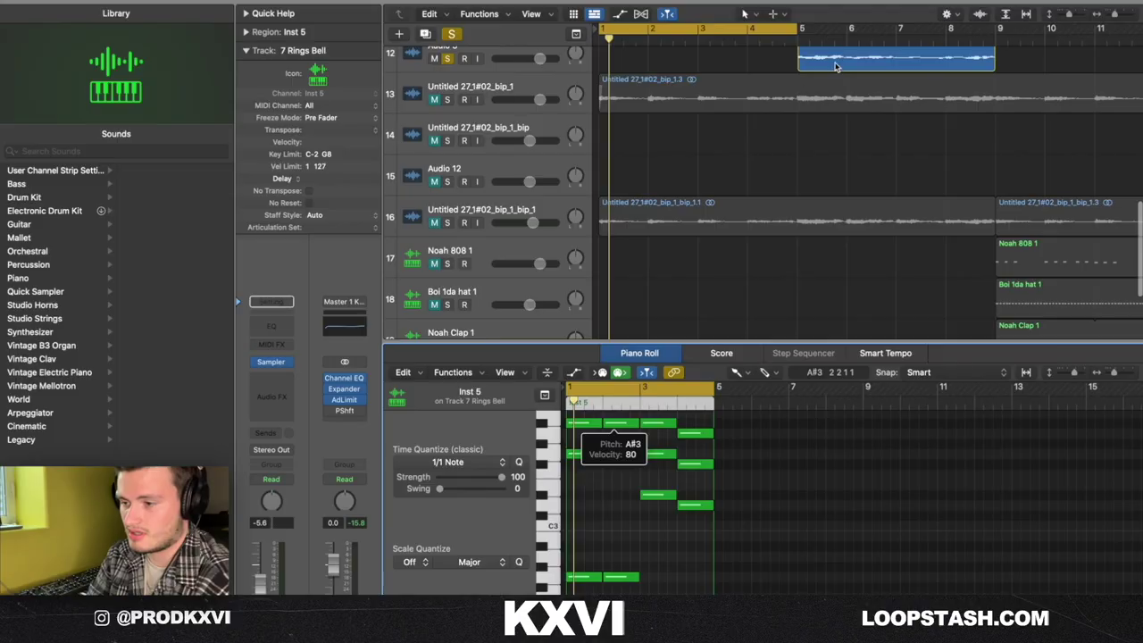
pyautogui.click(836, 67)
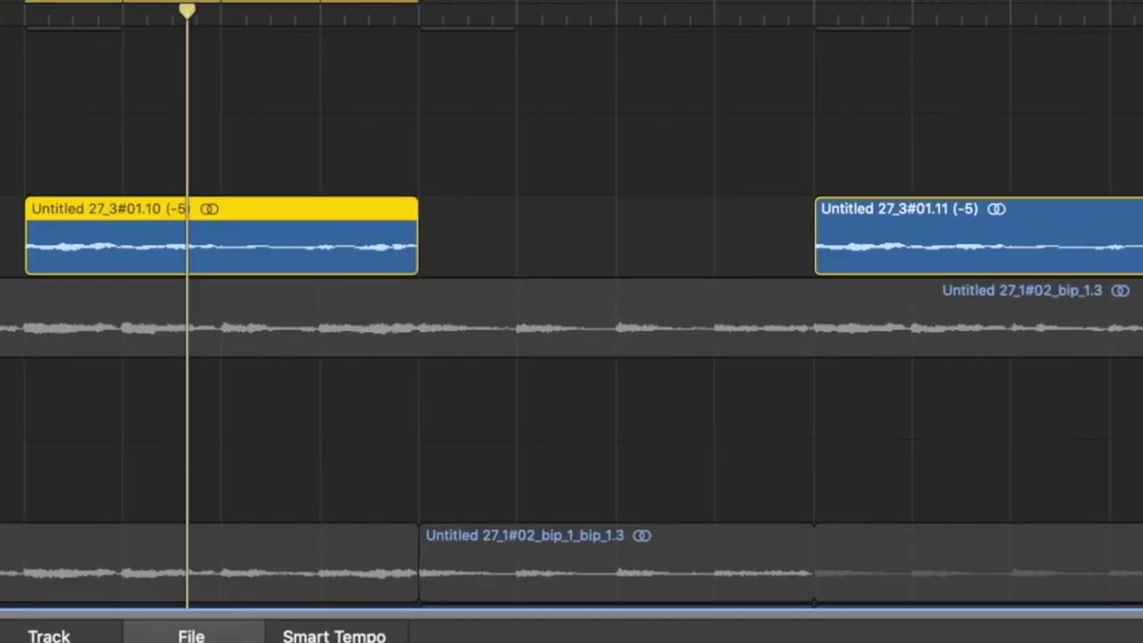
pyautogui.press('super+Left')
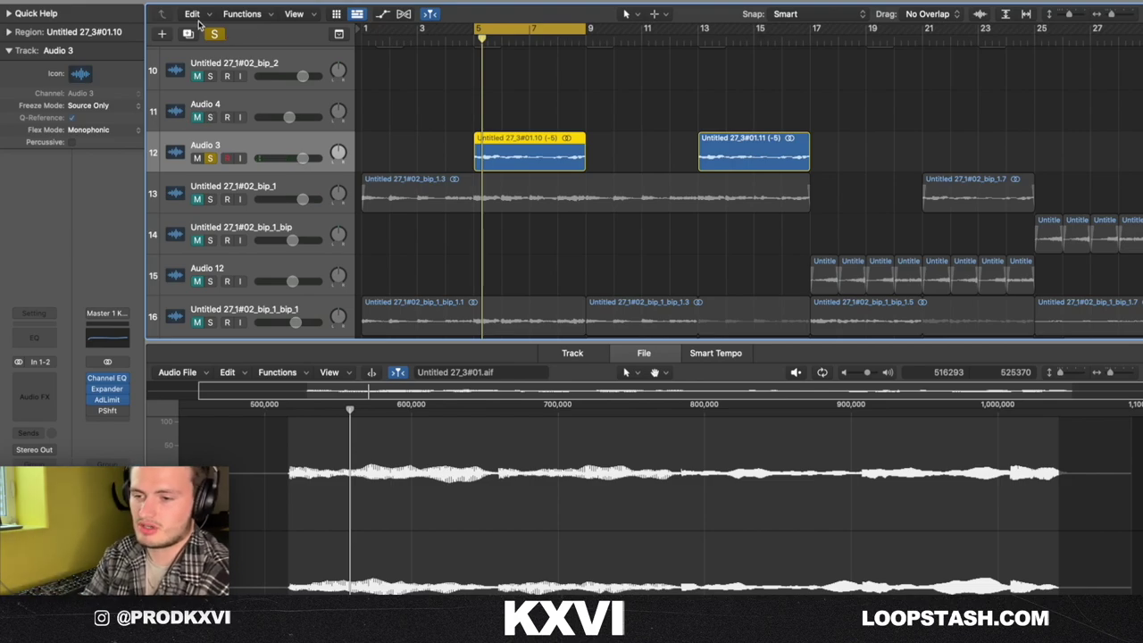
# Step: Mute Audio 3 and play the first region on the unmuted Audio 5 track
pyautogui.click(200, 158)
pyautogui.scroll(5, 435, 177)
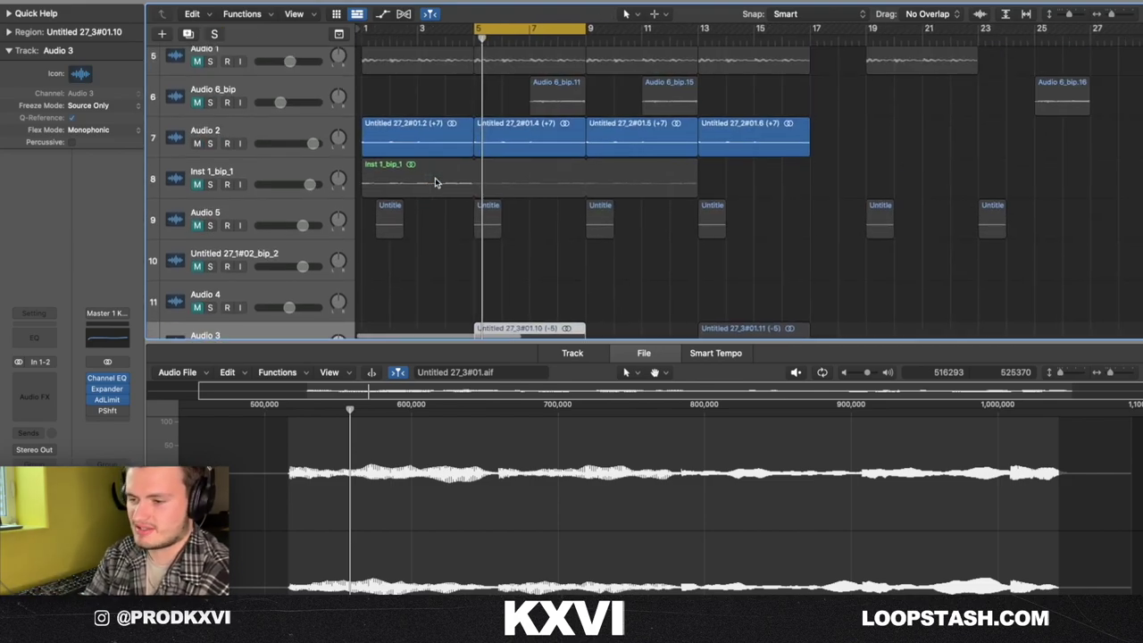
pyautogui.scroll(-2, 268, 134)
pyautogui.click(536, 157)
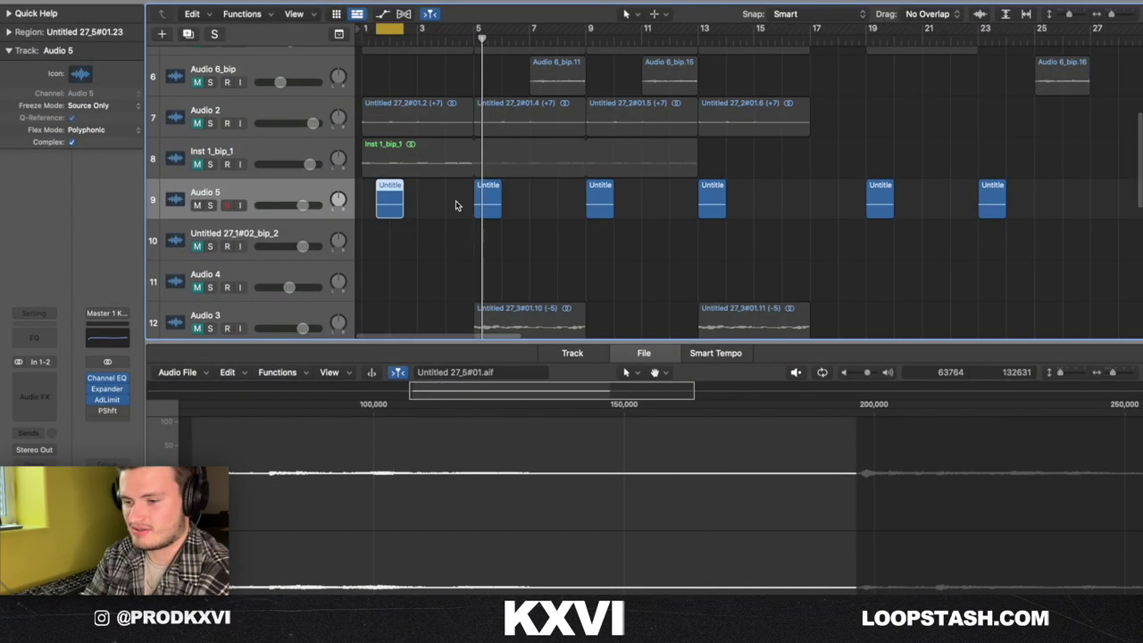
pyautogui.press('space')
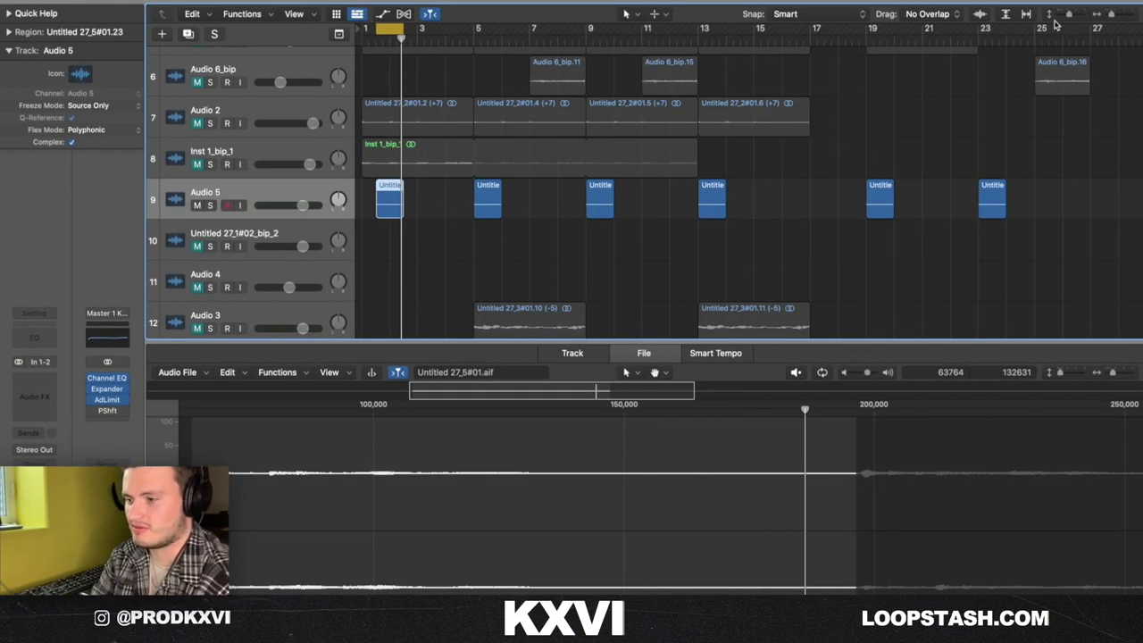
# Step: Examine the Arcade instrument on the Inst 1 track with its Pack Up Your Bags kit, and close its window
pyautogui.moveTo(1069, 14); pyautogui.dragTo(1067, 14)
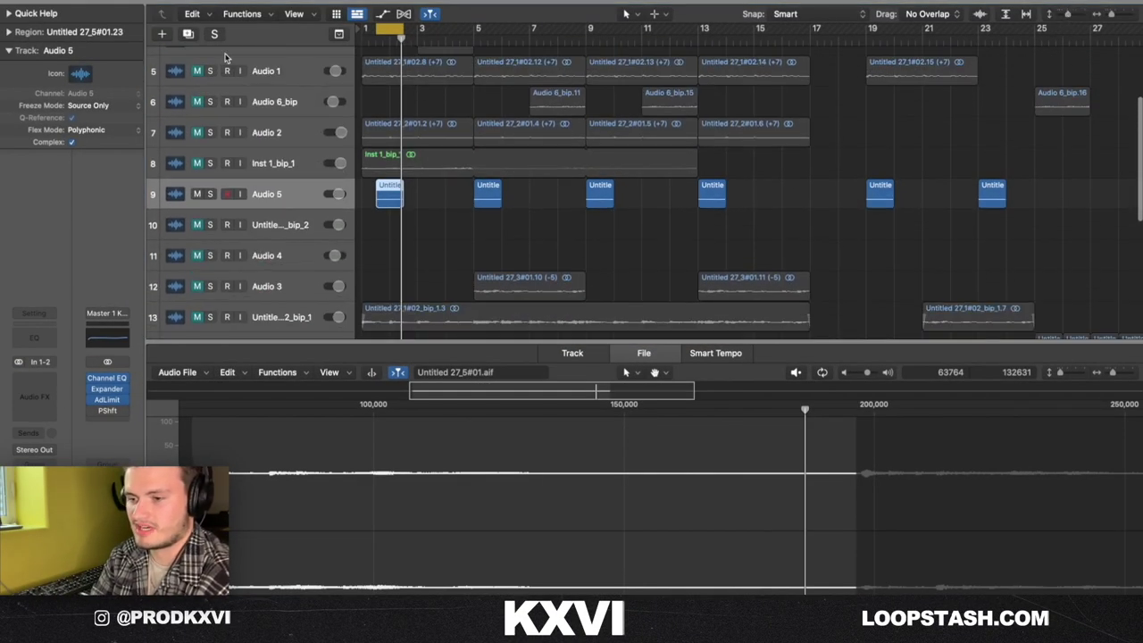
pyautogui.click(196, 196)
pyautogui.click(283, 96)
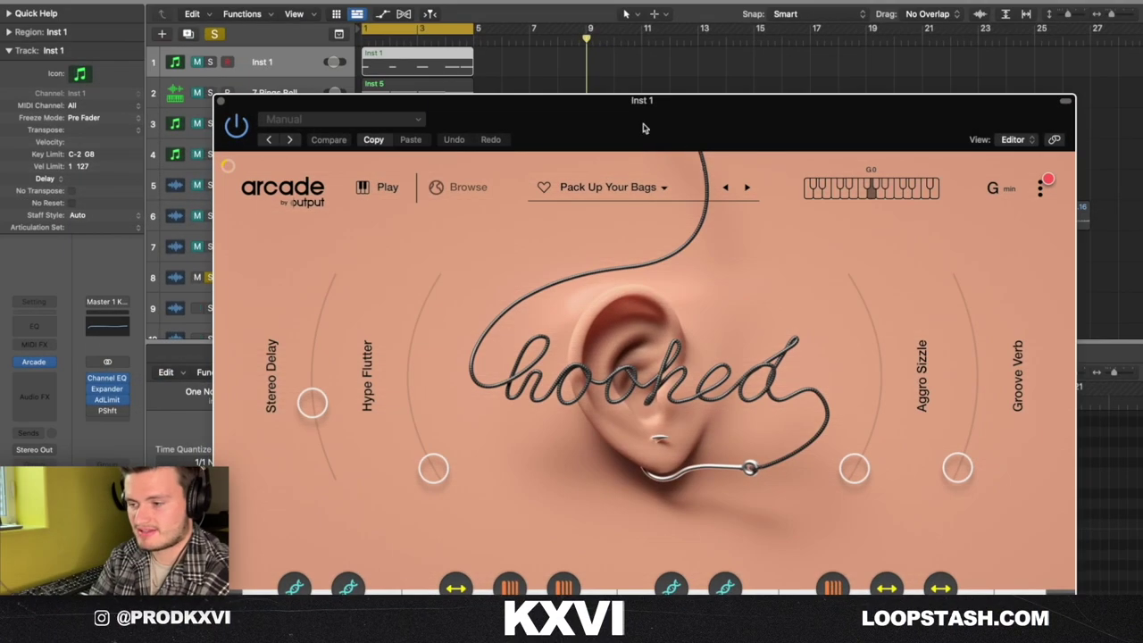
pyautogui.click(215, 100)
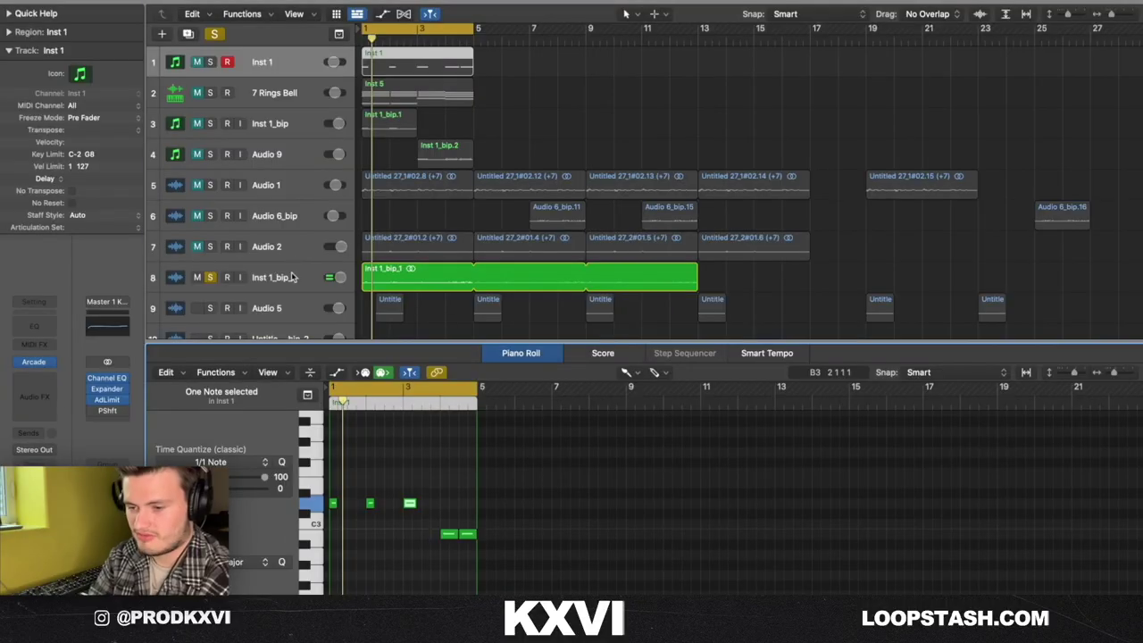
# Step: Go through the tracks above Inst 1_bip_1, including Inst 1_bip and Audio 9, to examine their regions and effects
pyautogui.click(292, 274)
pyautogui.press('Up')
pyautogui.press('Up')
pyautogui.press('Up')
pyautogui.press('Up')
pyautogui.press('Up')
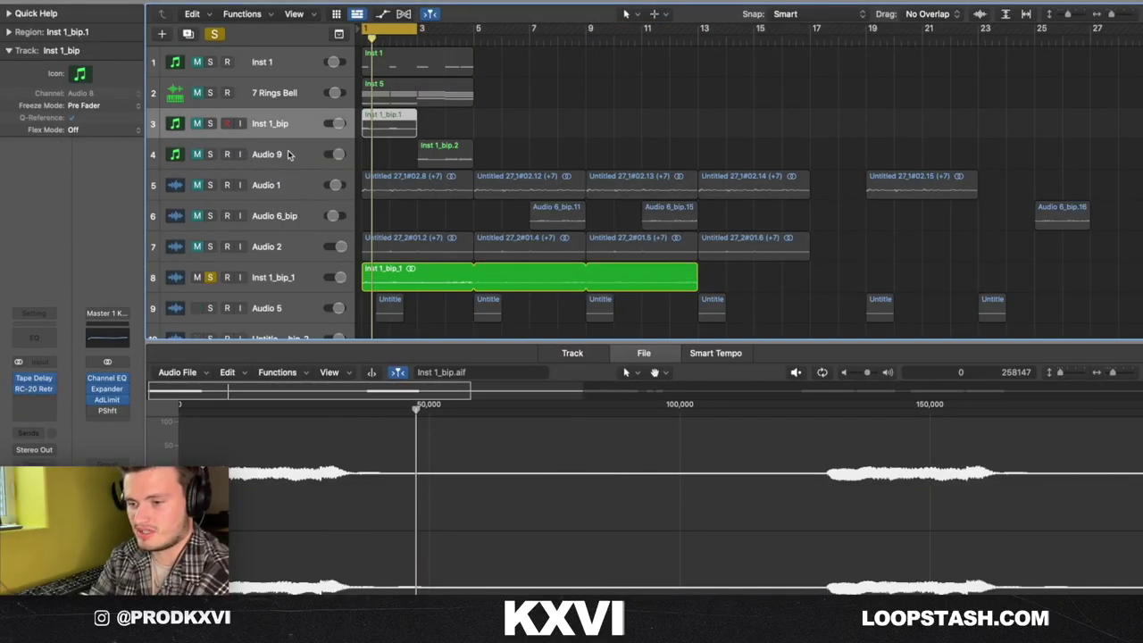
pyautogui.click(288, 156)
# Step: Select the Inst 1_bip_1 track and mute all tracks from it down to Audio 3
pyautogui.click(301, 288)
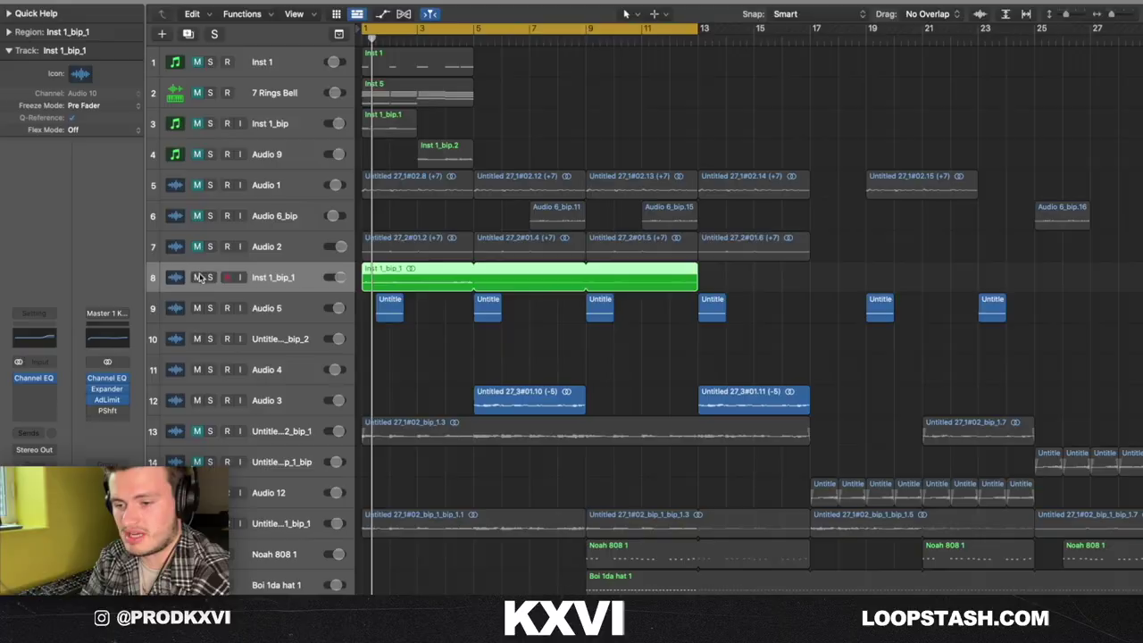
pyautogui.moveTo(201, 278); pyautogui.dragTo(196, 393)
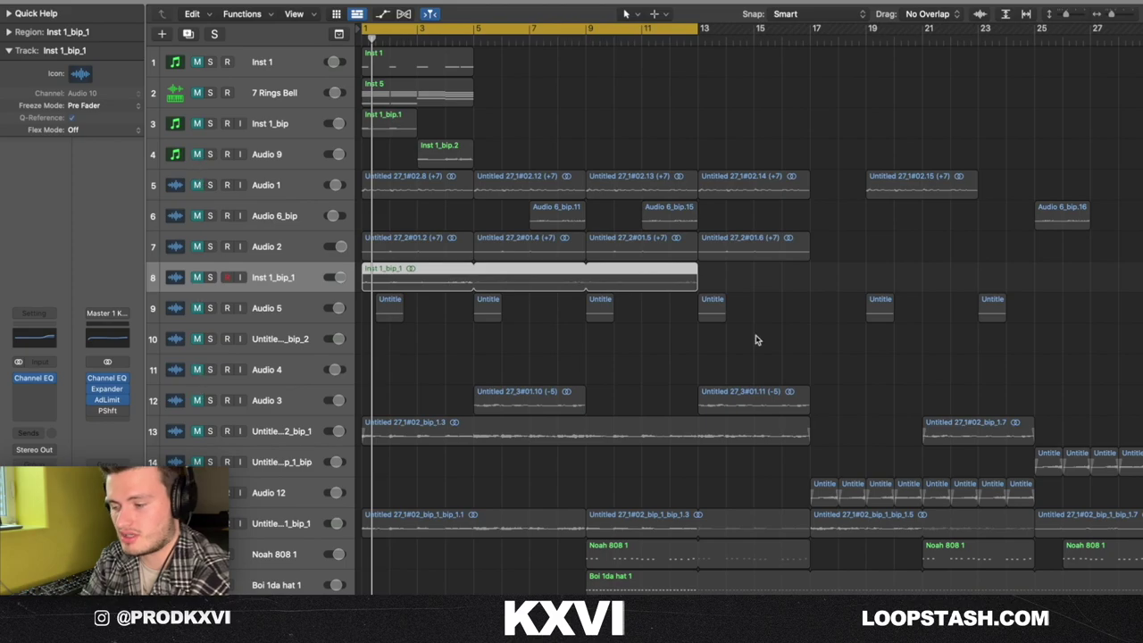
# Step: Select the Audio 12 track with its regions at bars 17 to 25 and solo it
pyautogui.press('super+Left')
pyautogui.press('super+Left')
pyautogui.press('super+Left')
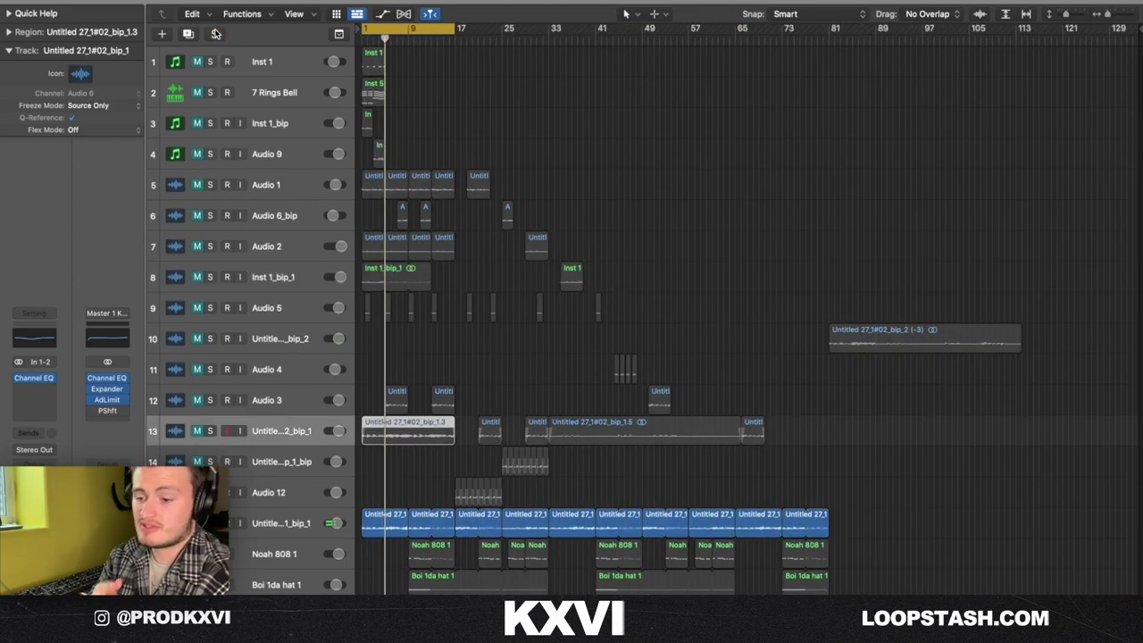
pyautogui.click(237, 482)
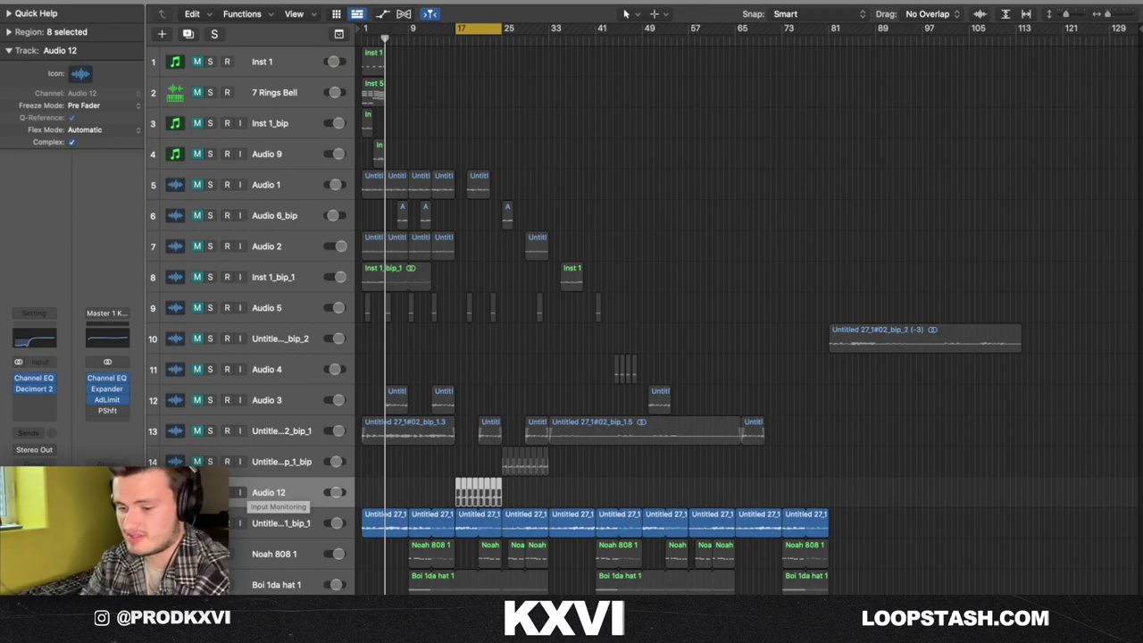
pyautogui.click(211, 492)
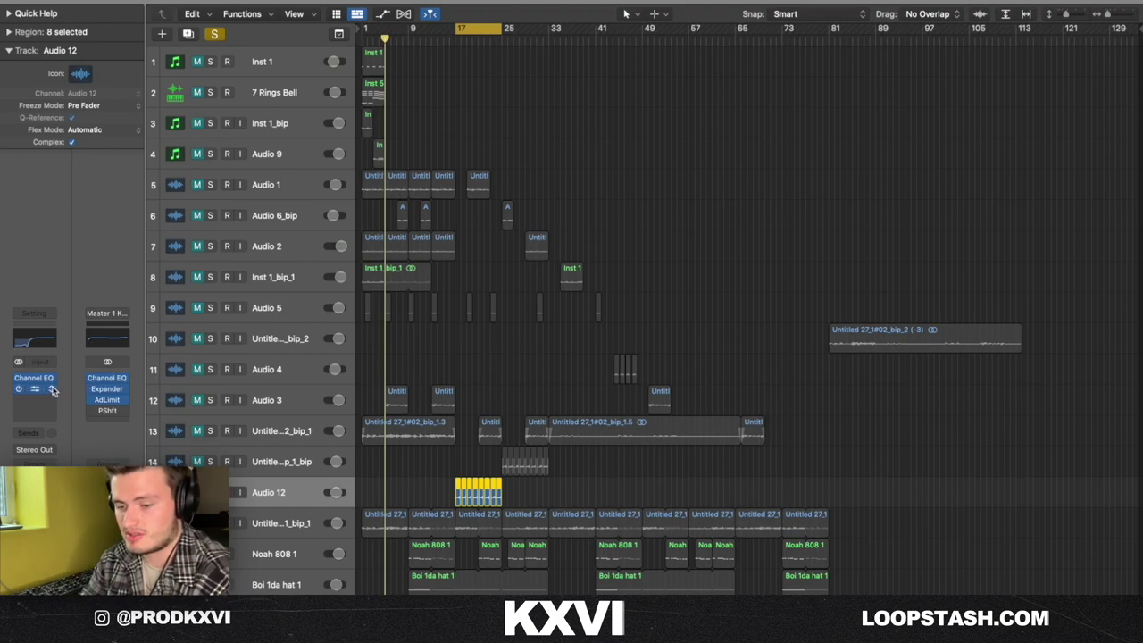
# Step: Examine the Decimort 2 and Channel EQ settings on the Audio 12 track
pyautogui.click(53, 390)
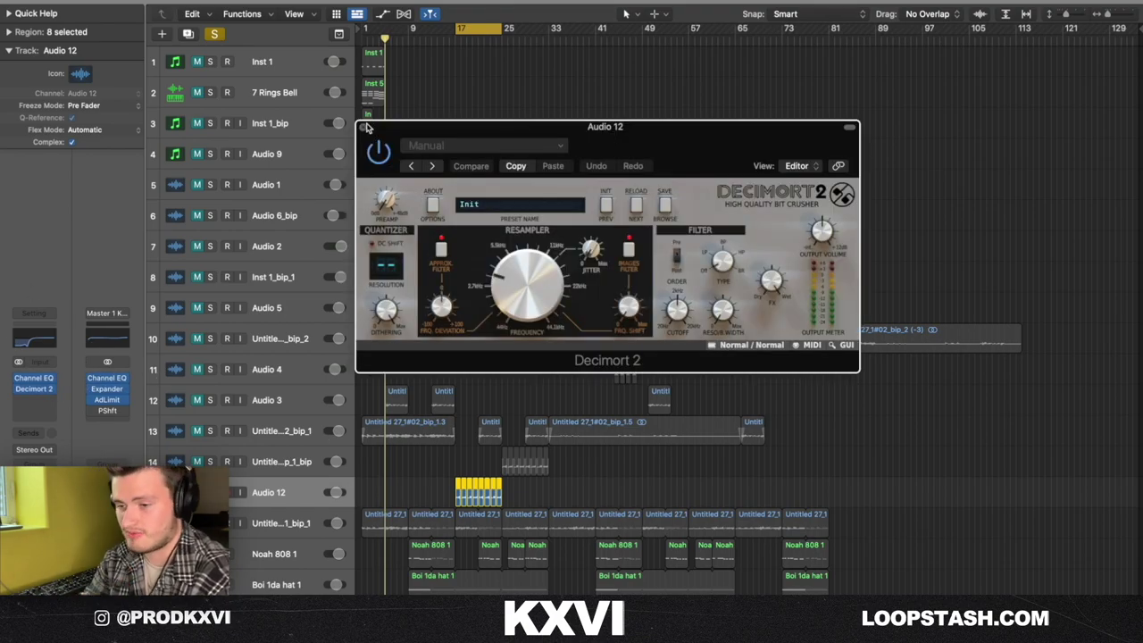
pyautogui.click(365, 127)
pyautogui.click(34, 379)
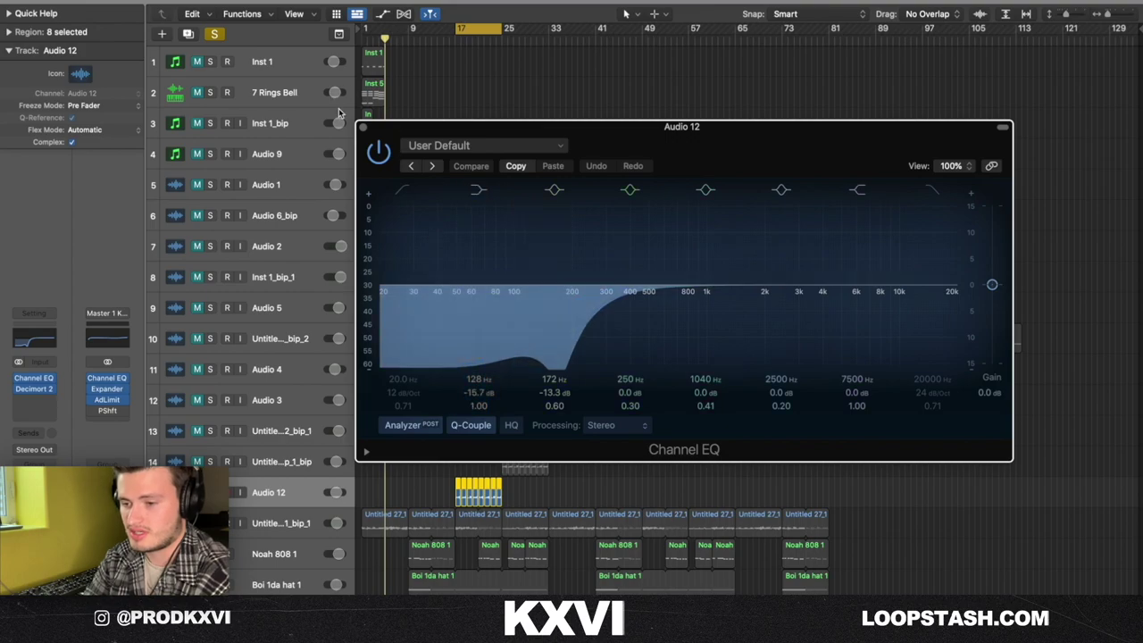
# Step: Close the Channel EQ window and play the Audio 12 regions from bar 17 with a close view of them
pyautogui.click(364, 128)
pyautogui.scroll(-1, 464, 433)
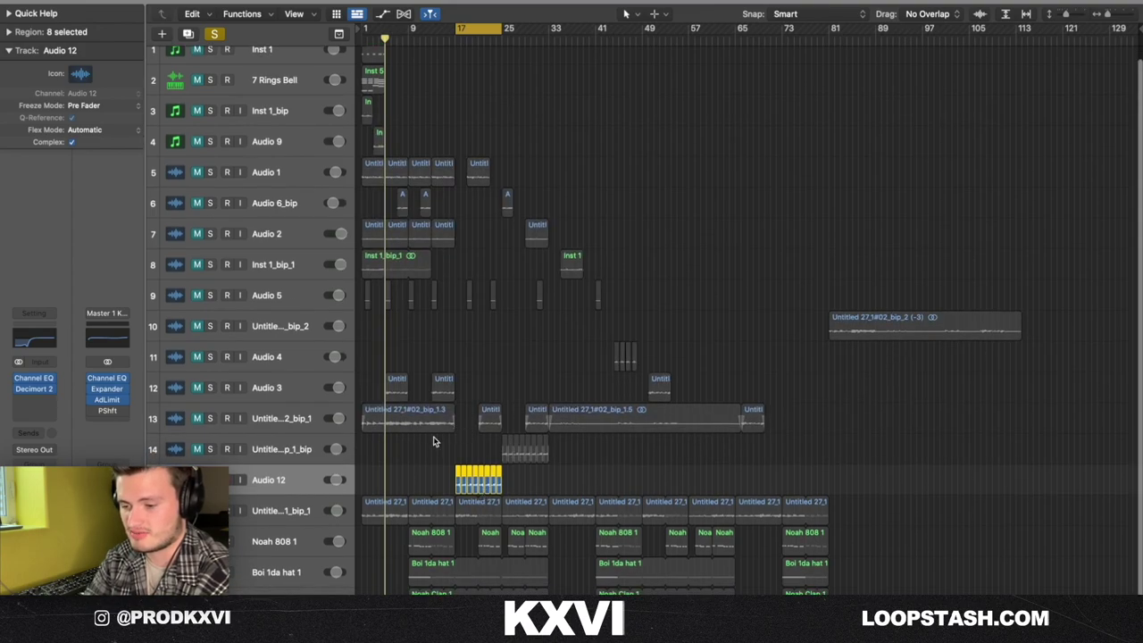
pyautogui.press('space')
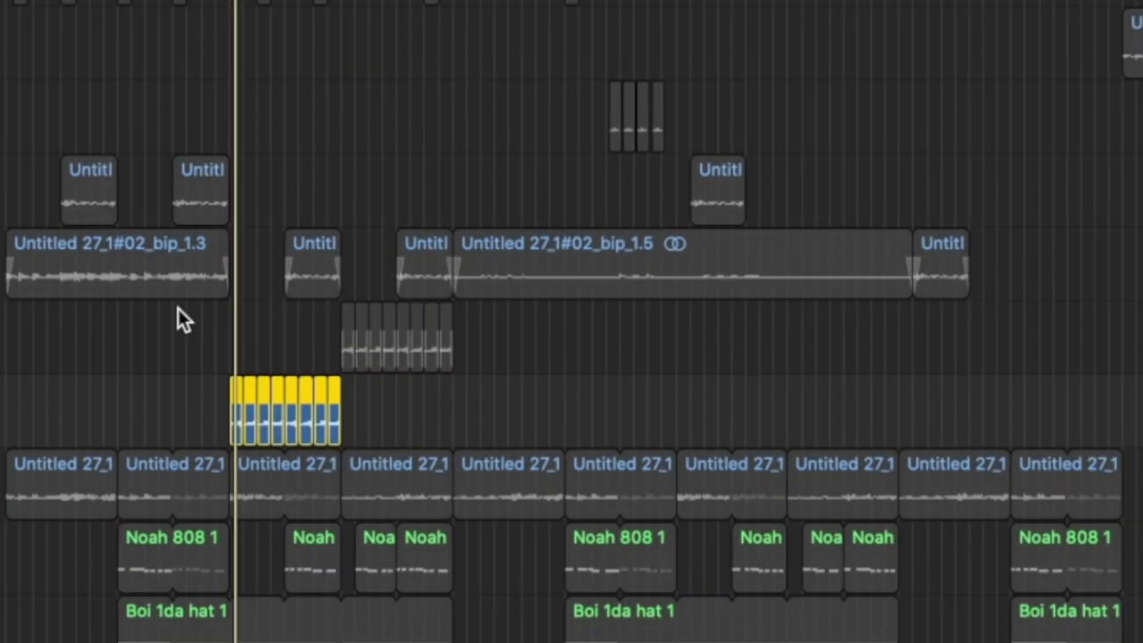
pyautogui.scroll(10, 178, 308)
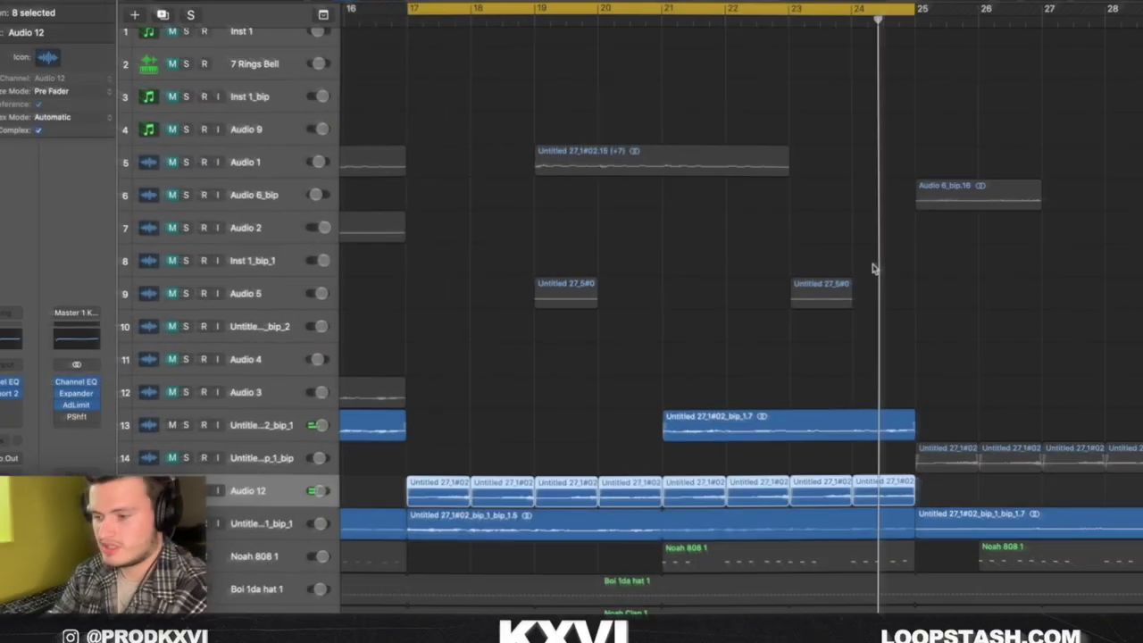
# Step: Unmute track 14 and play its chopped regions between bars 25 and 33
pyautogui.hscroll(5, 875, 268)
pyautogui.click(200, 451)
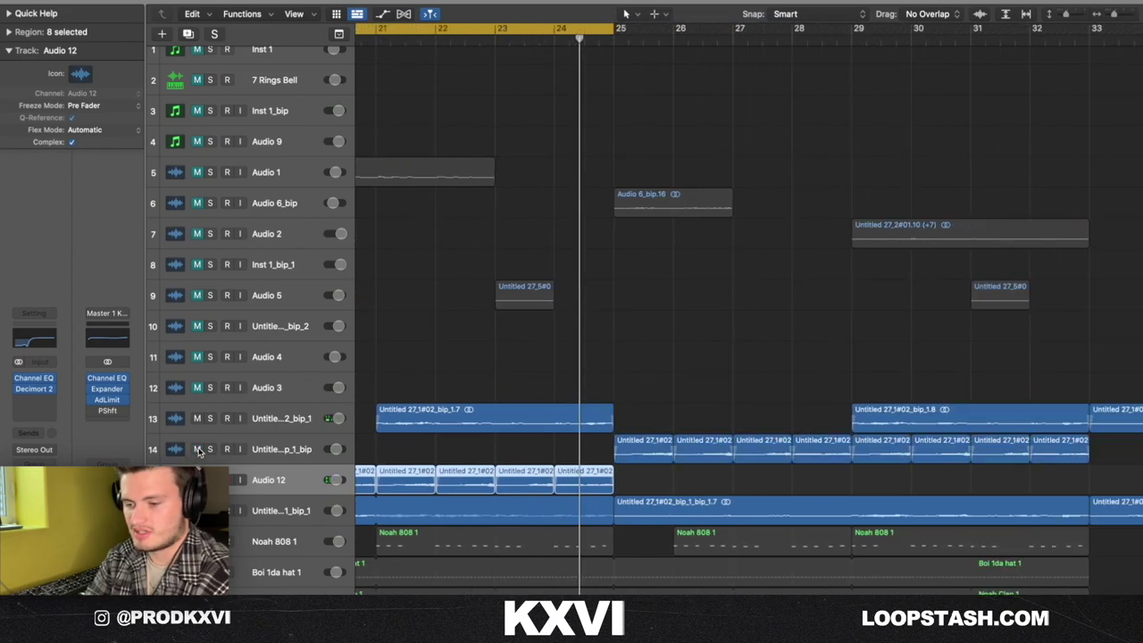
pyautogui.moveTo(650, 478); pyautogui.dragTo(810, 455)
pyautogui.press('space')
pyautogui.press('space')
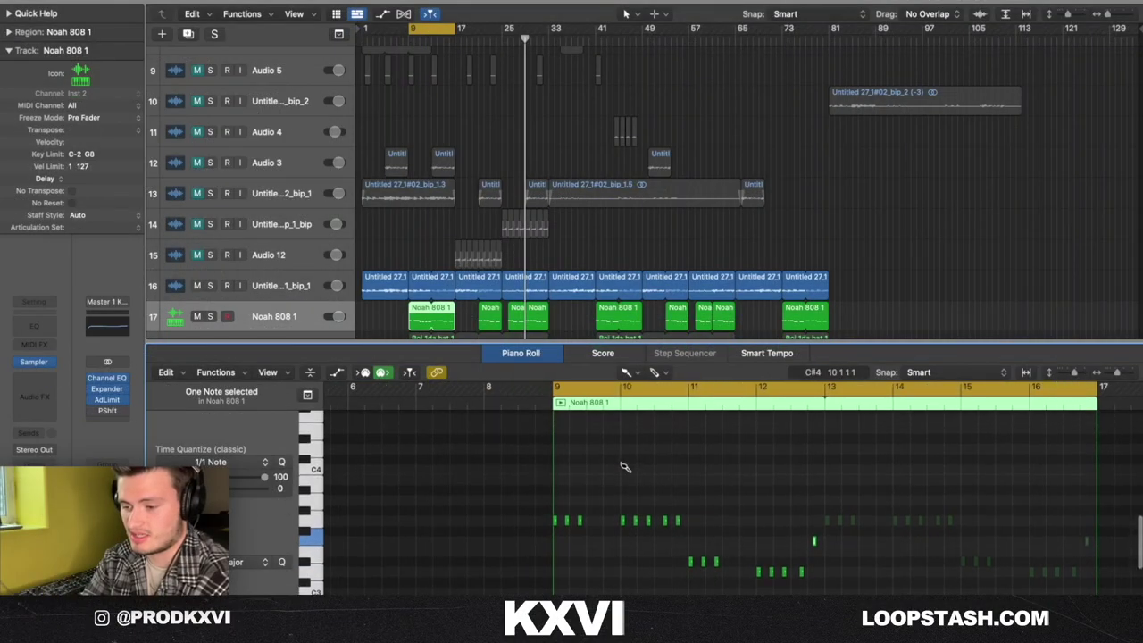
# Step: Stop playback, solo track 16, Noah 808 1 and Boi 1da hat 1, and show the hat region's notes in the Piano Roll
pyautogui.press('space')
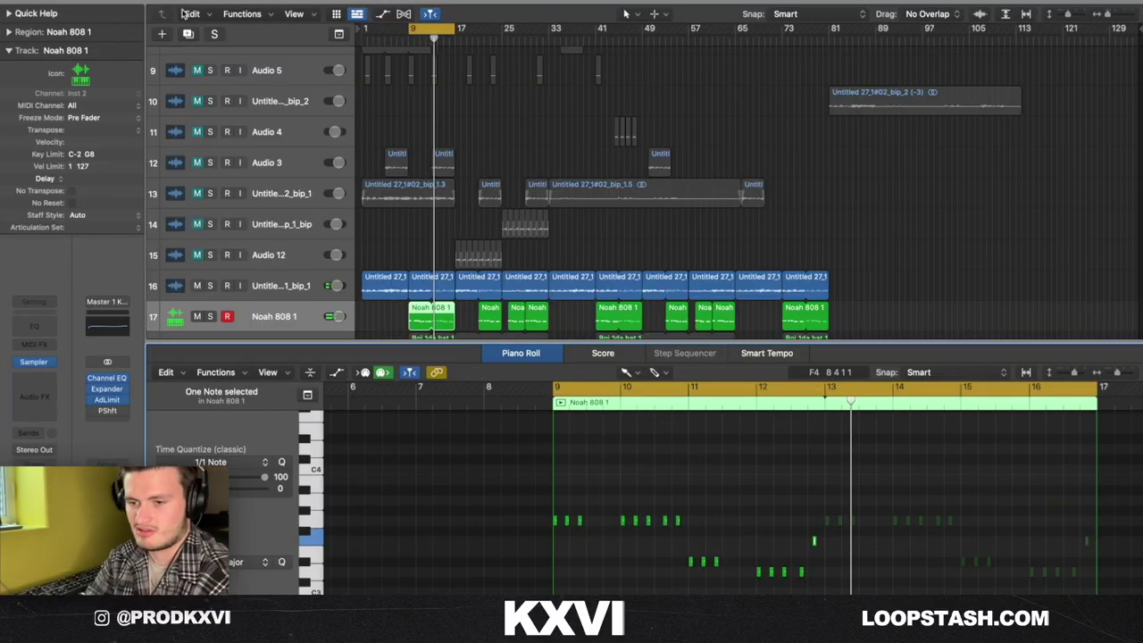
pyautogui.press('p')
pyautogui.click(210, 539)
pyautogui.click(210, 507)
pyautogui.click(210, 477)
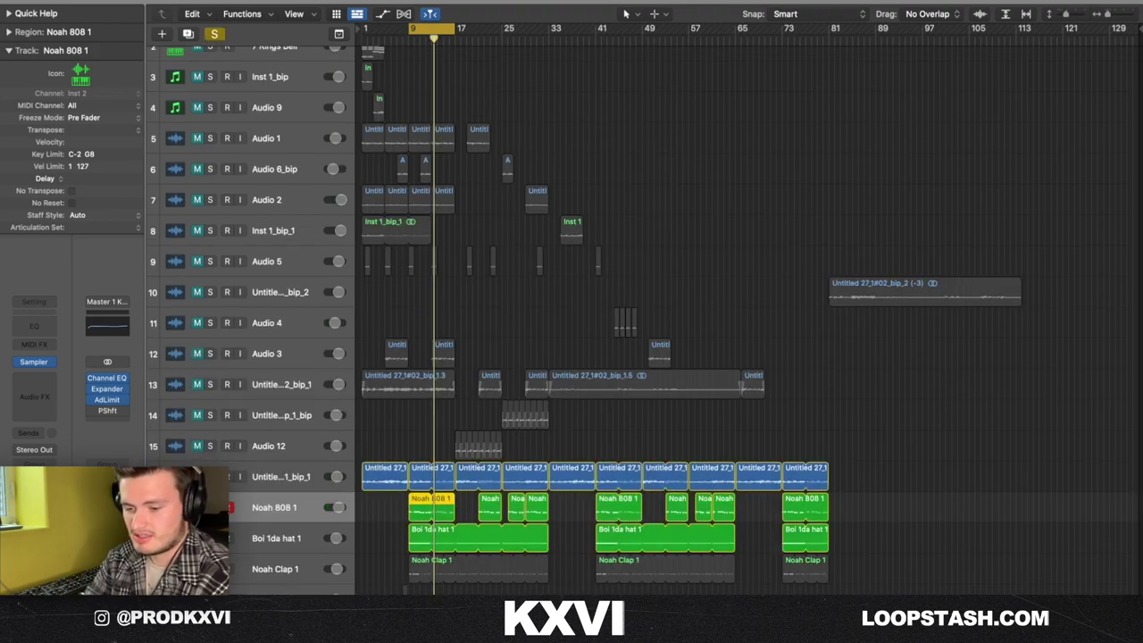
pyautogui.doubleClick(423, 546)
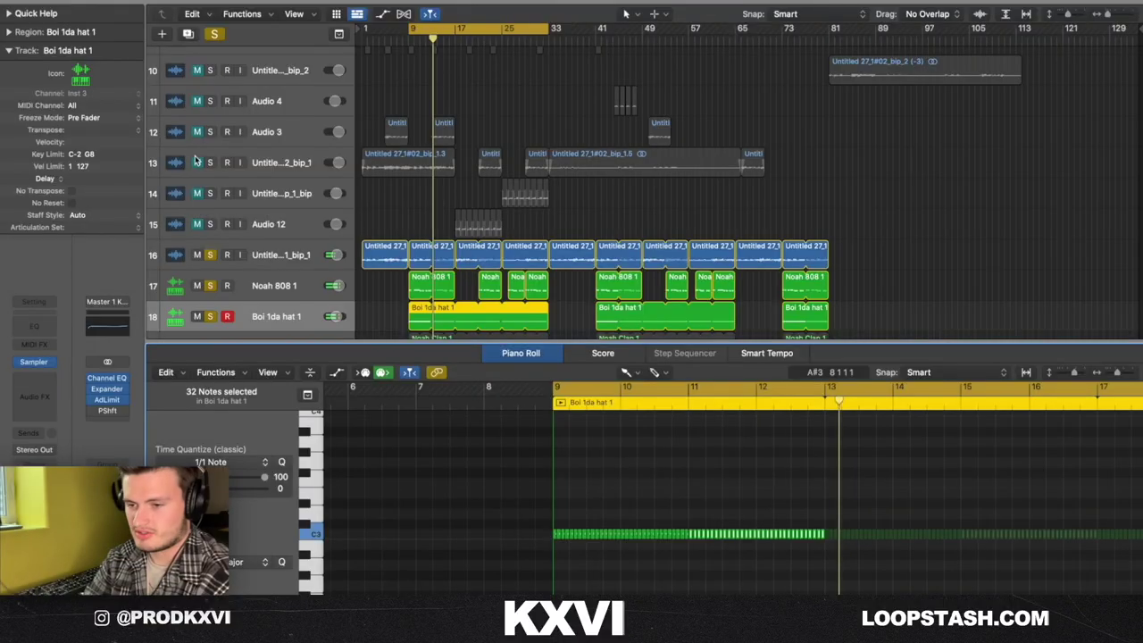
# Step: Solo the Noah Clap 1 track and show its first region's notes up close in the Piano Roll
pyautogui.scroll(-5, 212, 229)
pyautogui.click(211, 229)
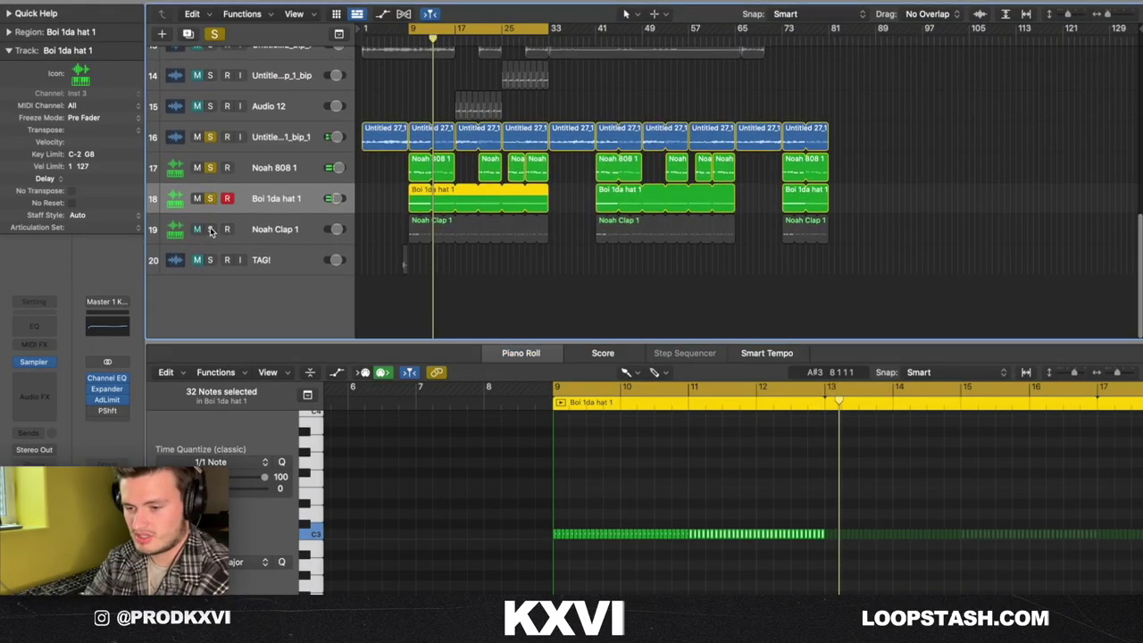
pyautogui.click(454, 234)
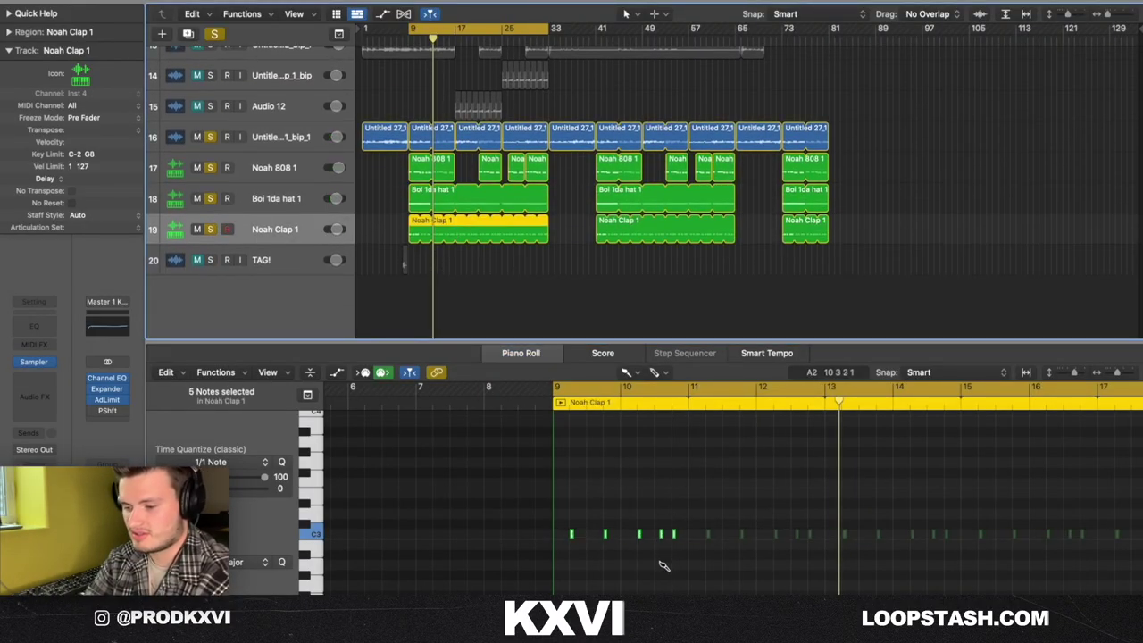
pyautogui.scroll(5, 654, 563)
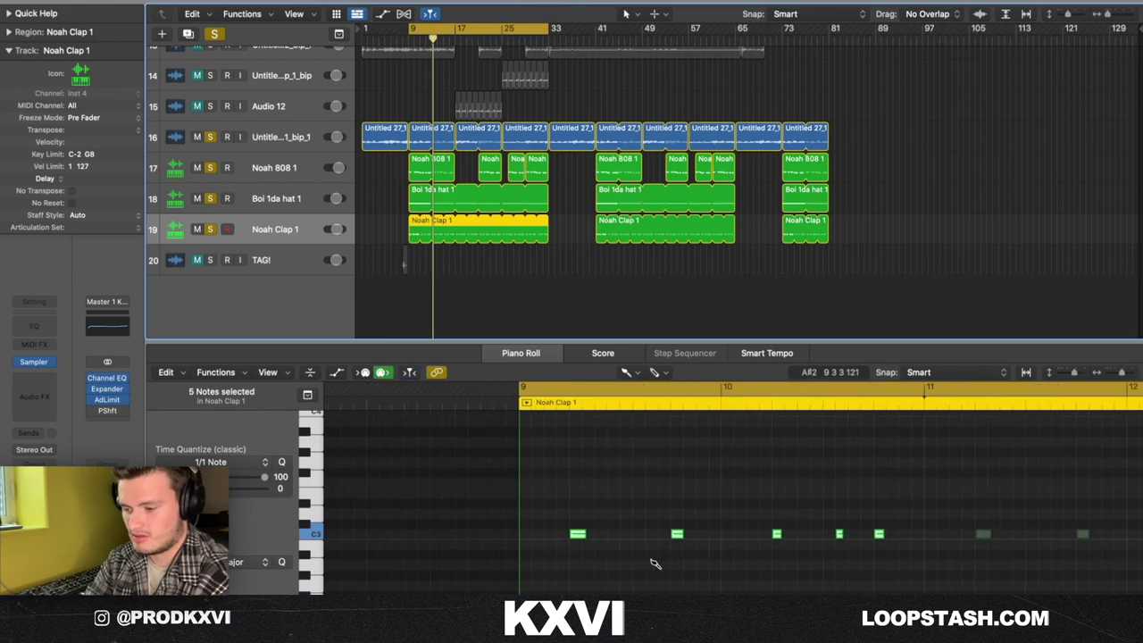